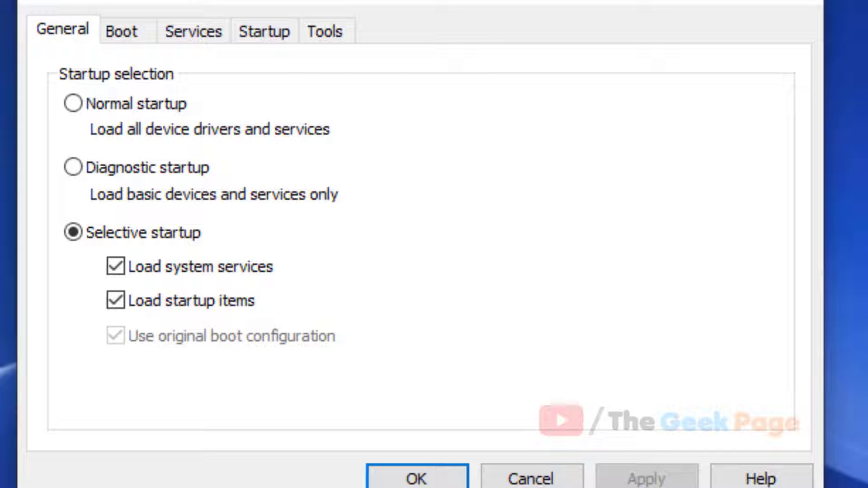
Step: Enable Minimal safe boot on the Boot tab and restart Windows into Safe Mode
{"action": "left_click", "coordinate": [131, 36]}
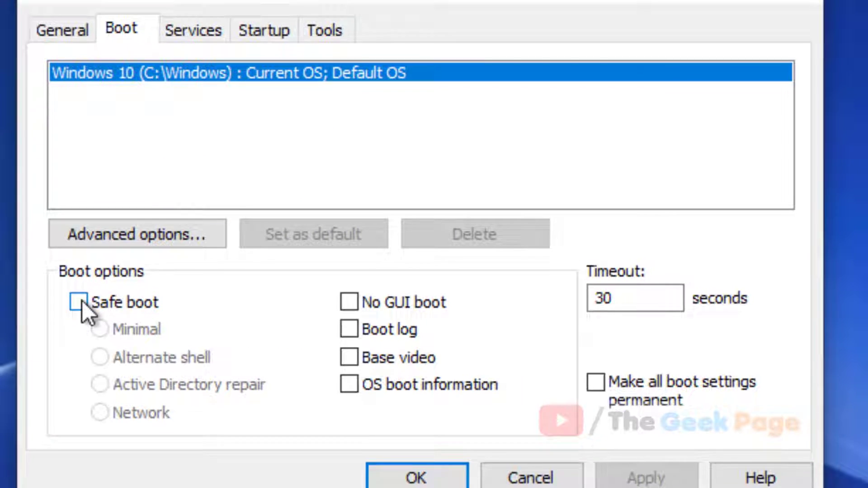
{"action": "left_click", "coordinate": [82, 302]}
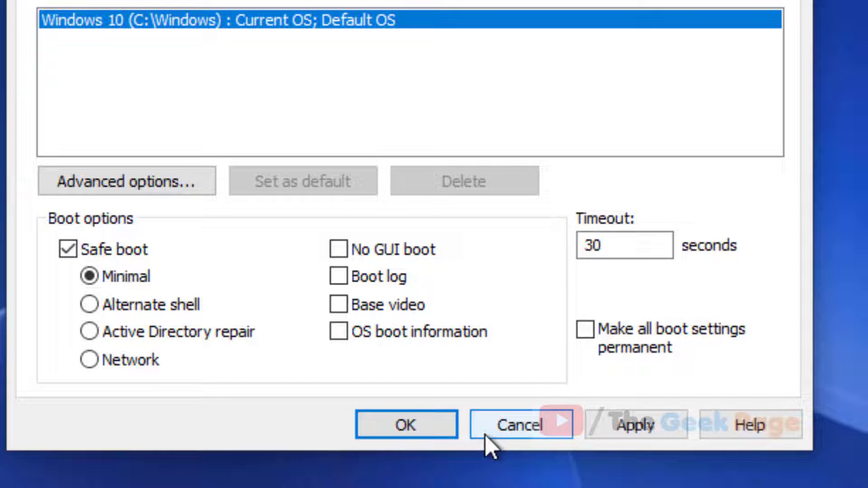
{"action": "left_click", "coordinate": [428, 427]}
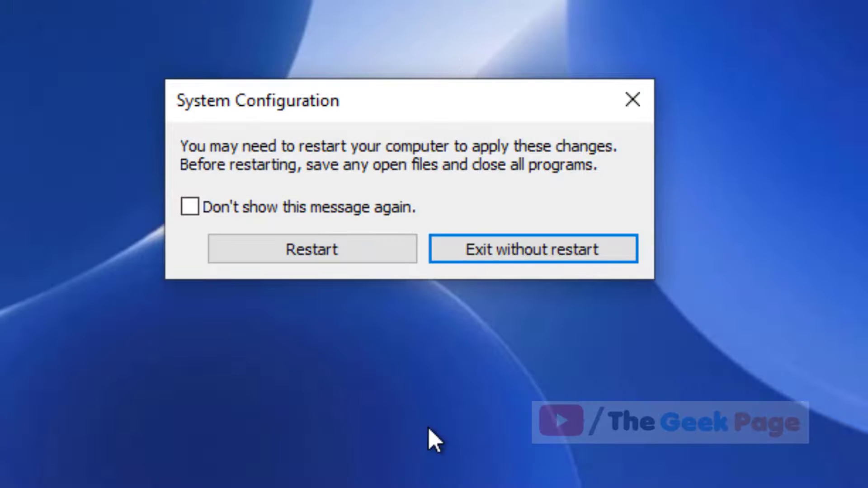
{"action": "left_click", "coordinate": [312, 254]}
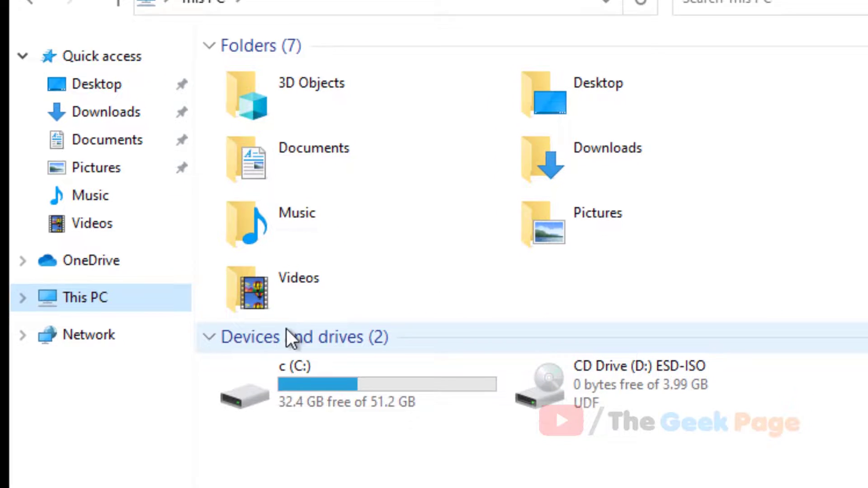
Step: Open the C: drive with Hidden items turned on so ProgramData is visible
{"action": "double_click", "coordinate": [313, 374]}
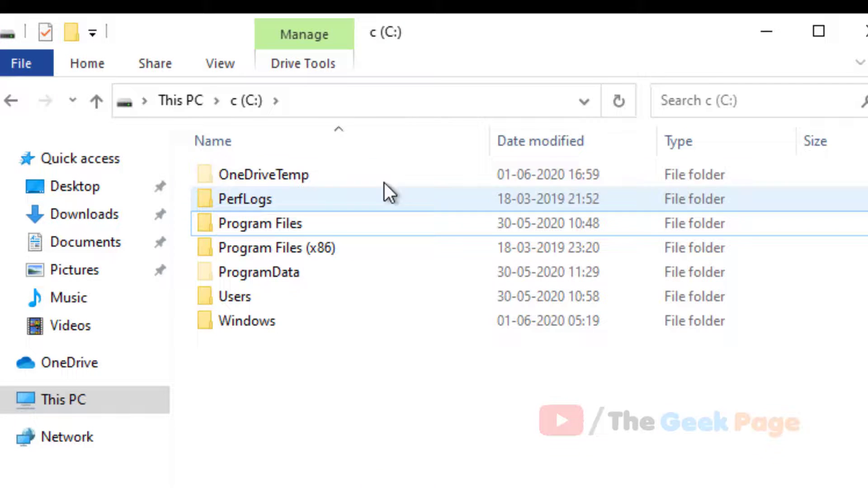
{"action": "left_click", "coordinate": [220, 66]}
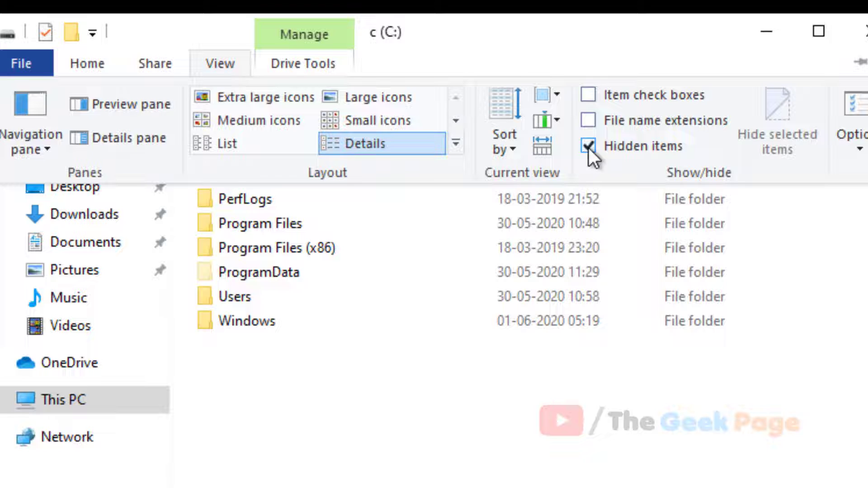
{"action": "left_click", "coordinate": [327, 418]}
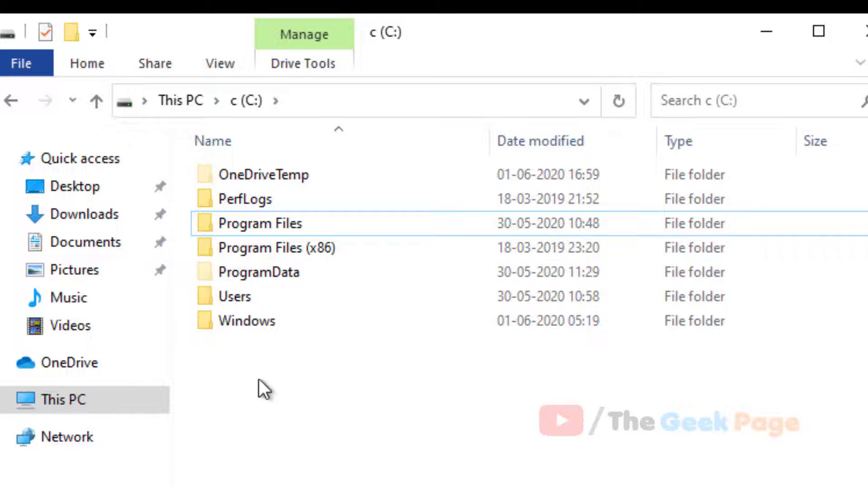
Step: Navigate to C:\ProgramData\Microsoft\Crypto\RSA
{"action": "double_click", "coordinate": [271, 274]}
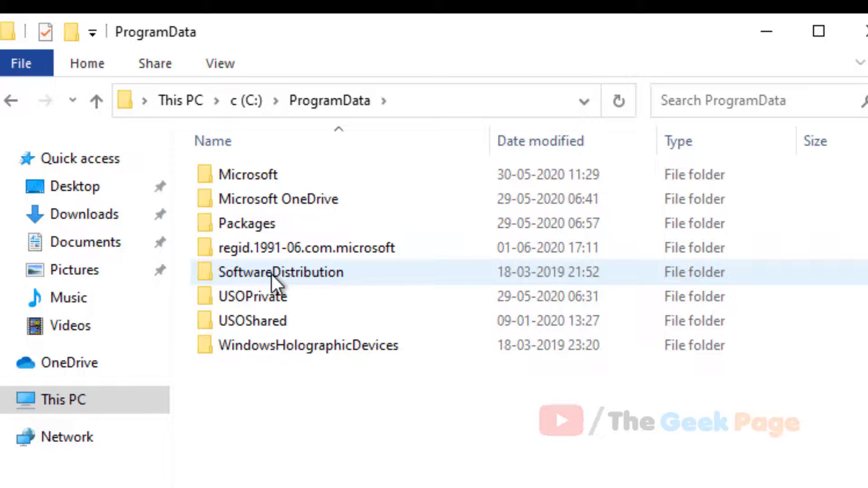
{"action": "left_click", "coordinate": [271, 274]}
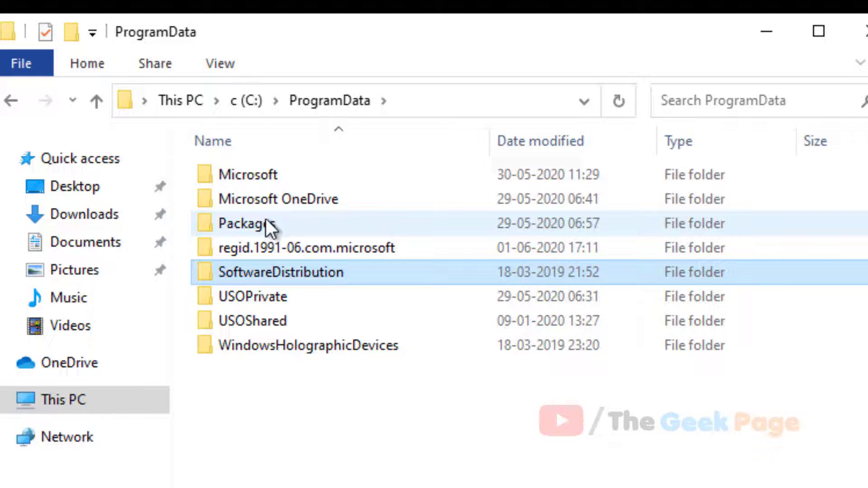
{"action": "left_click", "coordinate": [268, 184]}
{"action": "double_click", "coordinate": [267, 183]}
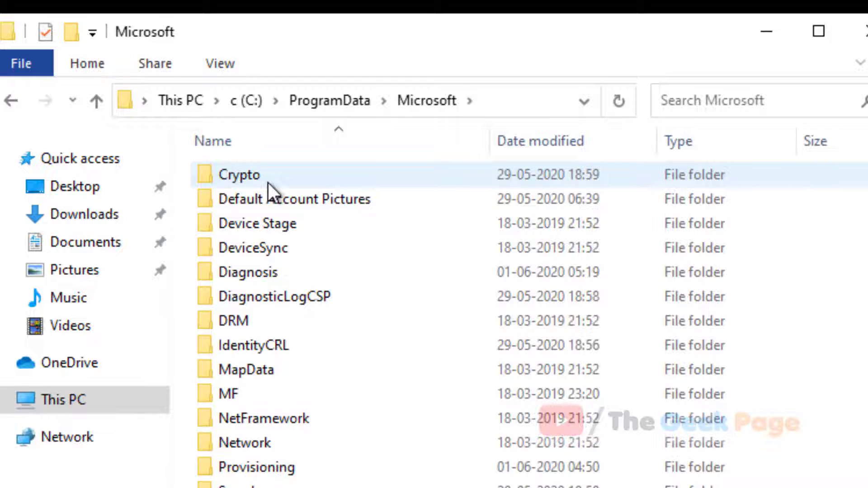
{"action": "left_click", "coordinate": [247, 177]}
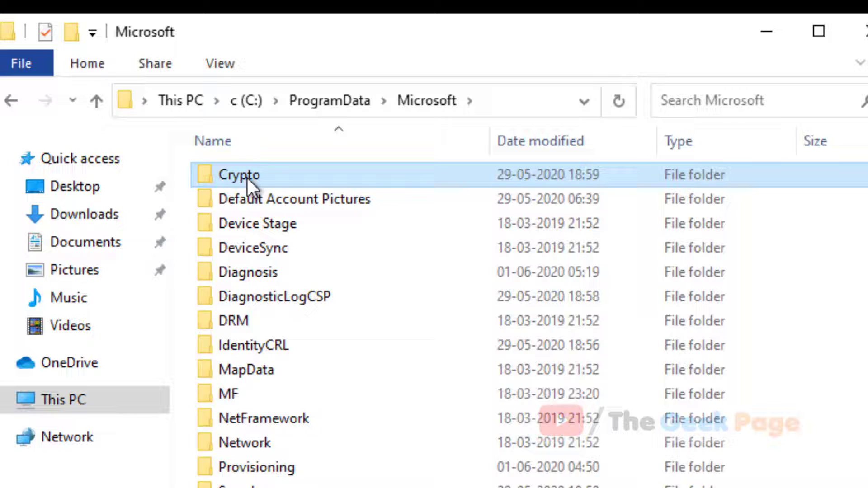
{"action": "double_click", "coordinate": [247, 178]}
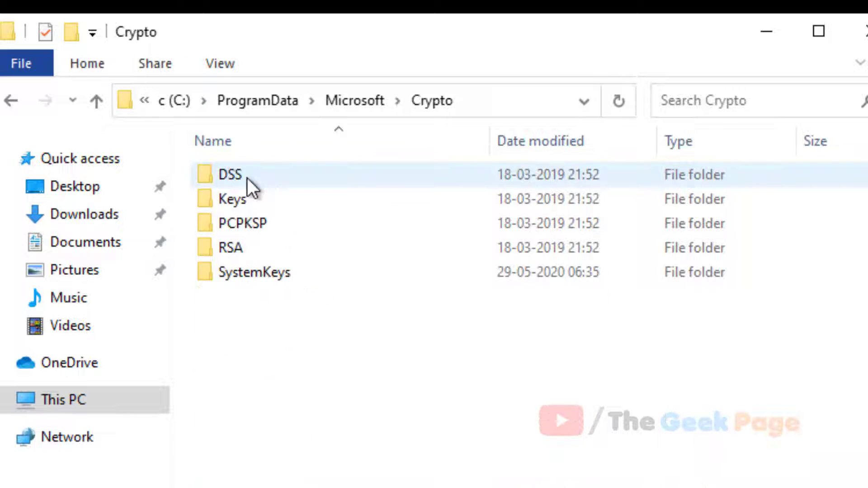
{"action": "double_click", "coordinate": [244, 252]}
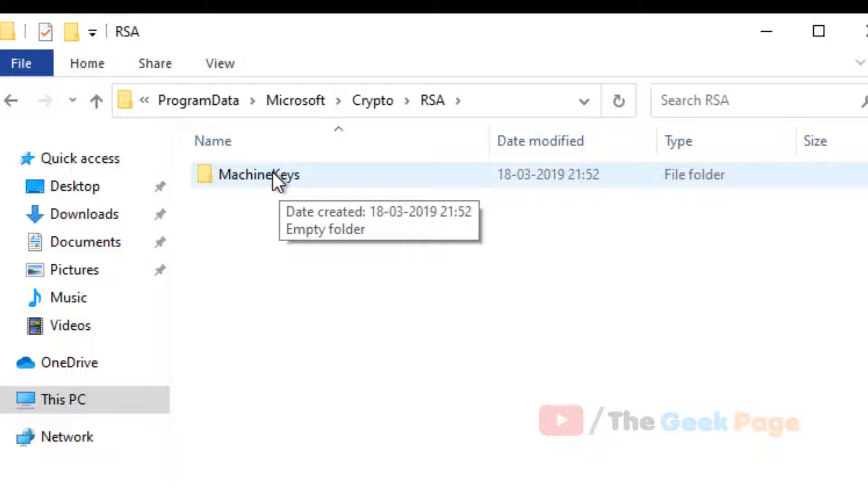
Step: Rename the MachineKeys folder to MachineKeysold, copying the original name first
{"action": "right_click", "coordinate": [273, 172]}
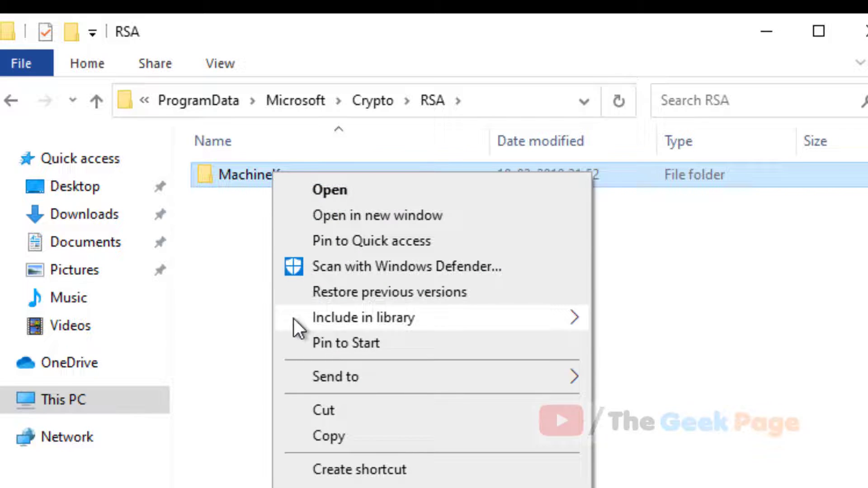
{"action": "left_click", "coordinate": [344, 487]}
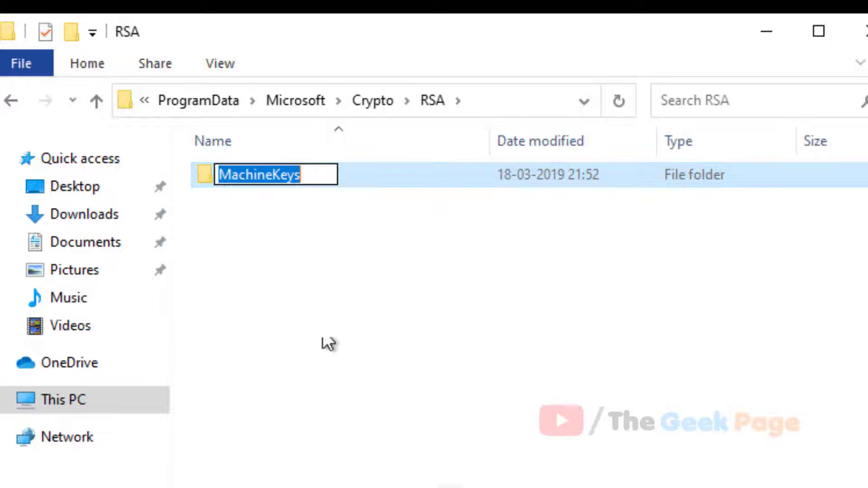
{"action": "right_click", "coordinate": [271, 177]}
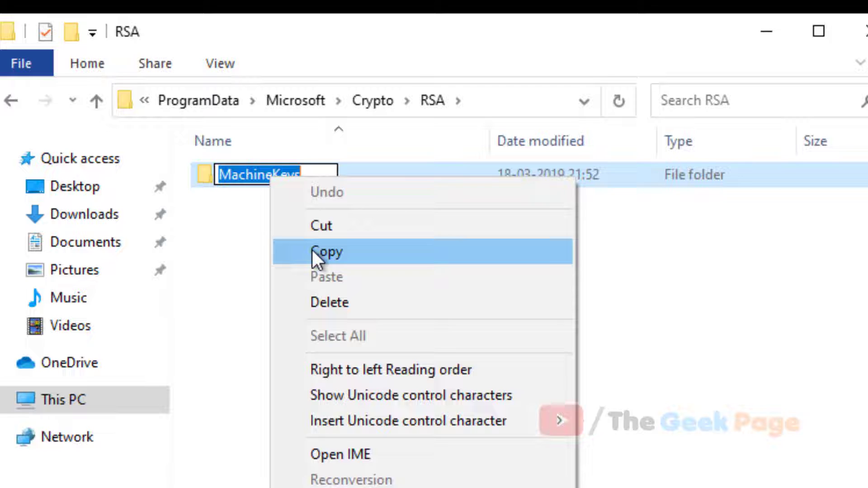
{"action": "left_click", "coordinate": [313, 253]}
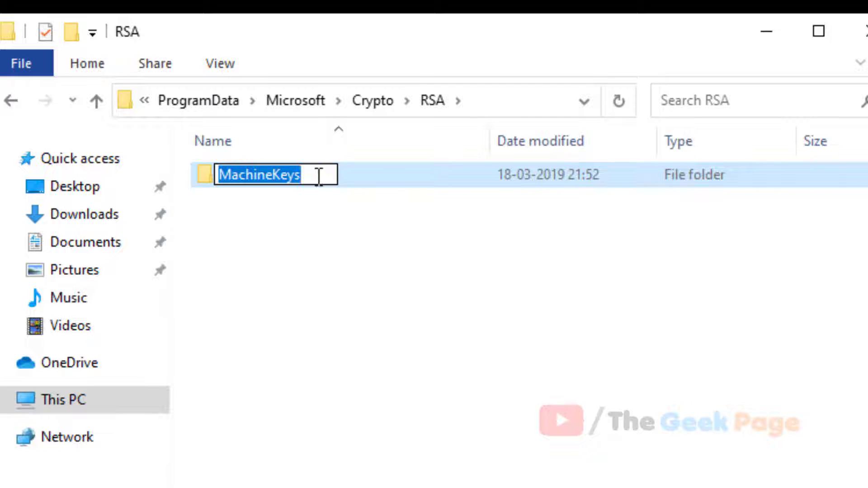
{"action": "left_click", "coordinate": [319, 176]}
{"action": "type", "text": "ol"}
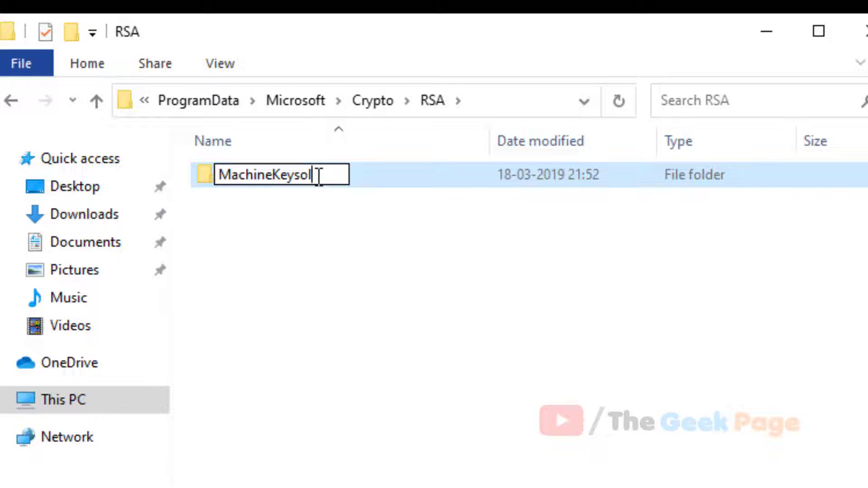
{"action": "type", "text": "d"}
{"action": "left_click", "coordinate": [455, 286]}
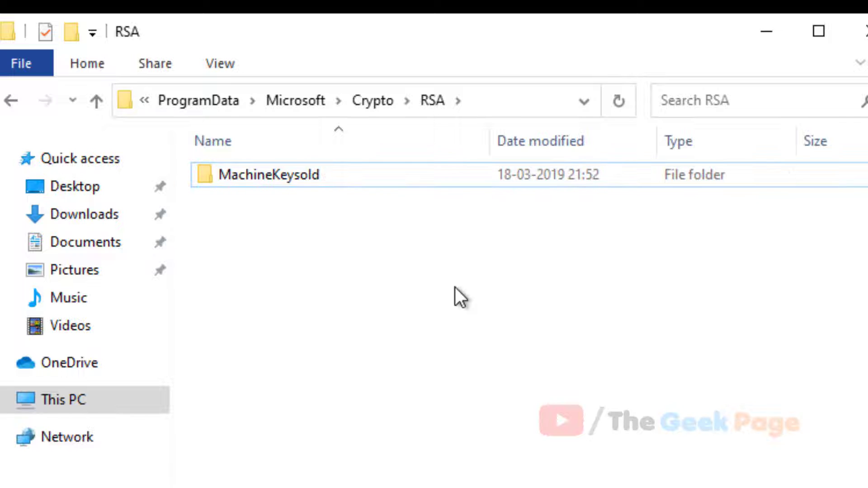
Step: Create a new empty folder in RSA named MachineKeys
{"action": "right_click", "coordinate": [231, 229]}
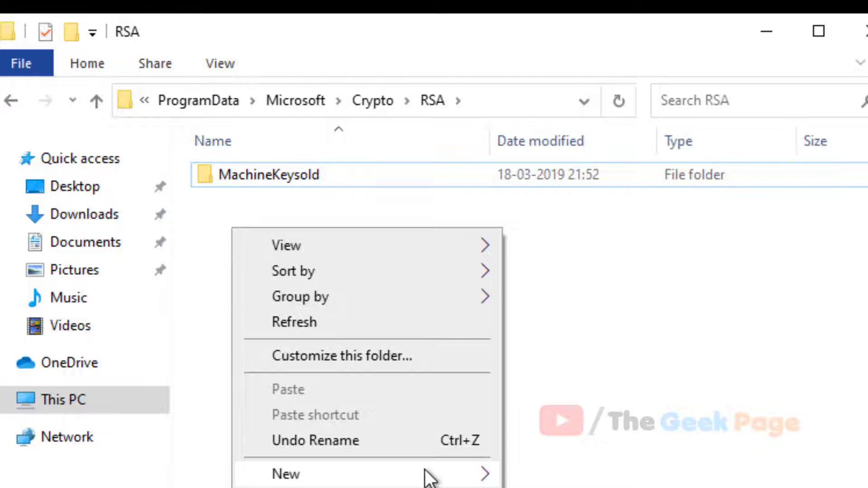
{"action": "mouse_move", "coordinate": [366, 474]}
{"action": "left_click", "coordinate": [517, 474]}
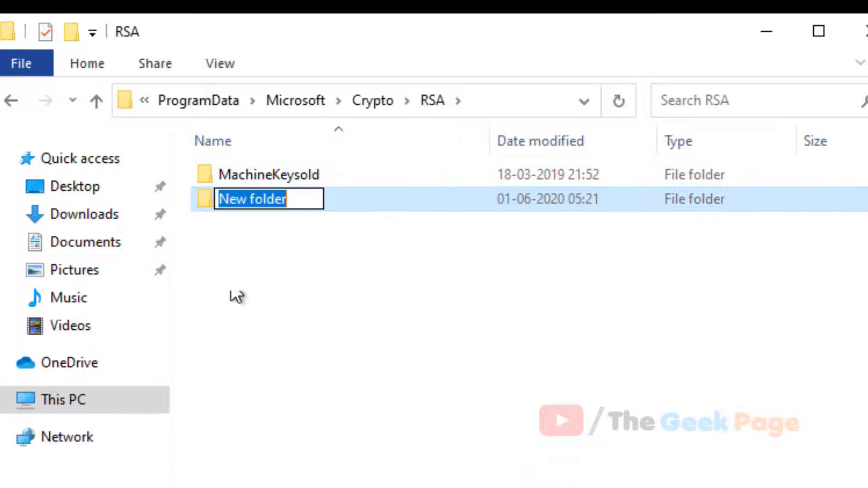
{"action": "right_click", "coordinate": [262, 209]}
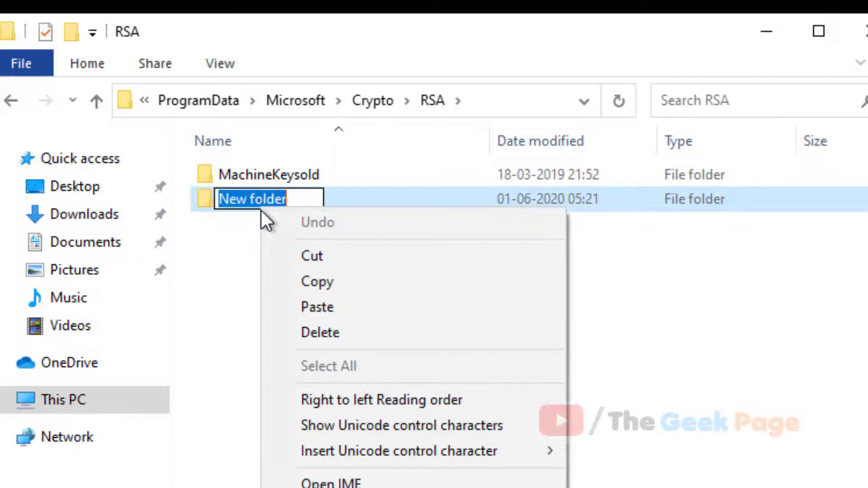
{"action": "left_click", "coordinate": [279, 303]}
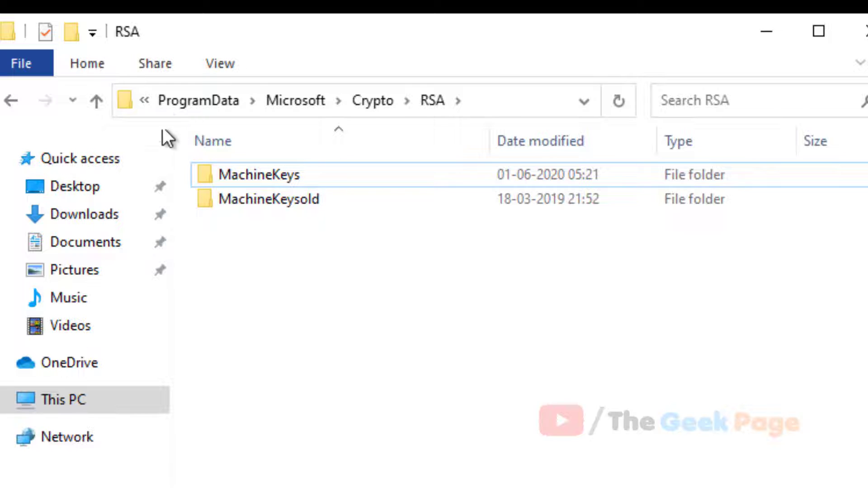
Step: Go to C:\Windows\System32 and jump to the inetsrv folder
{"action": "left_click", "coordinate": [92, 398]}
{"action": "double_click", "coordinate": [282, 390]}
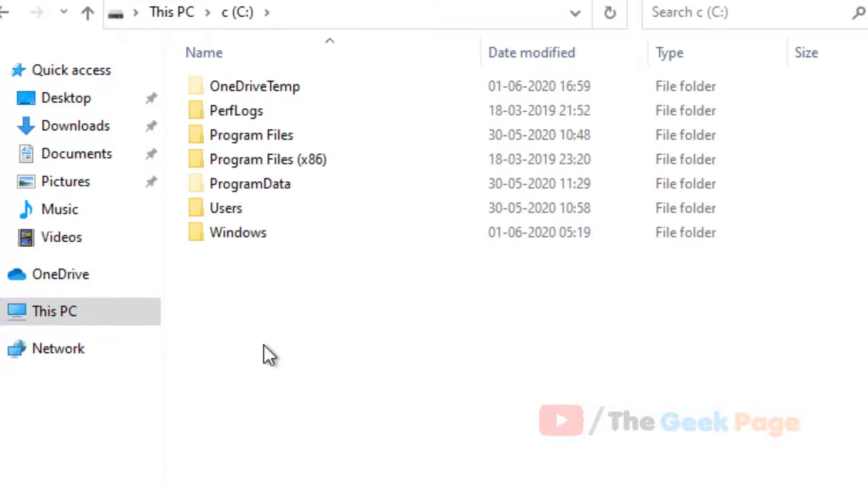
{"action": "double_click", "coordinate": [249, 229]}
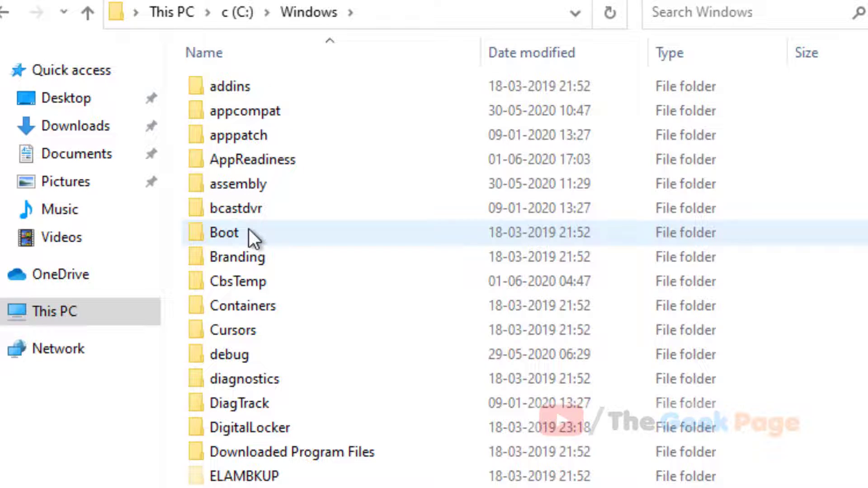
{"action": "type", "text": "system"}
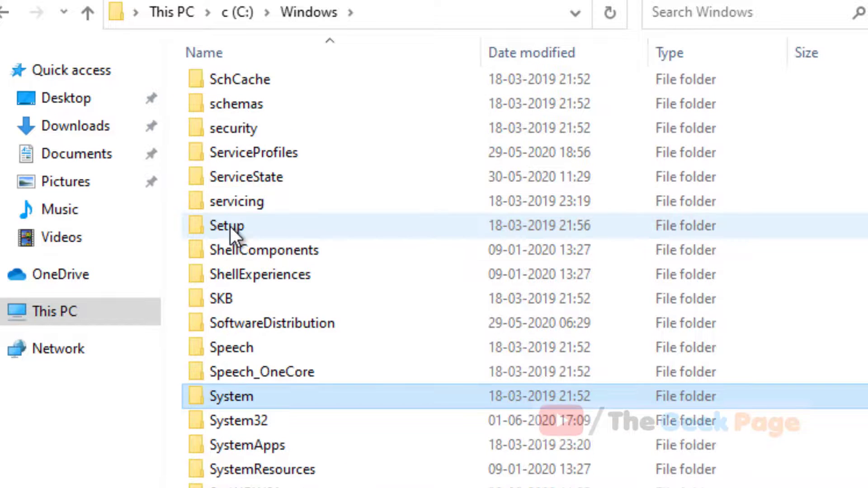
{"action": "type", "text": "32"}
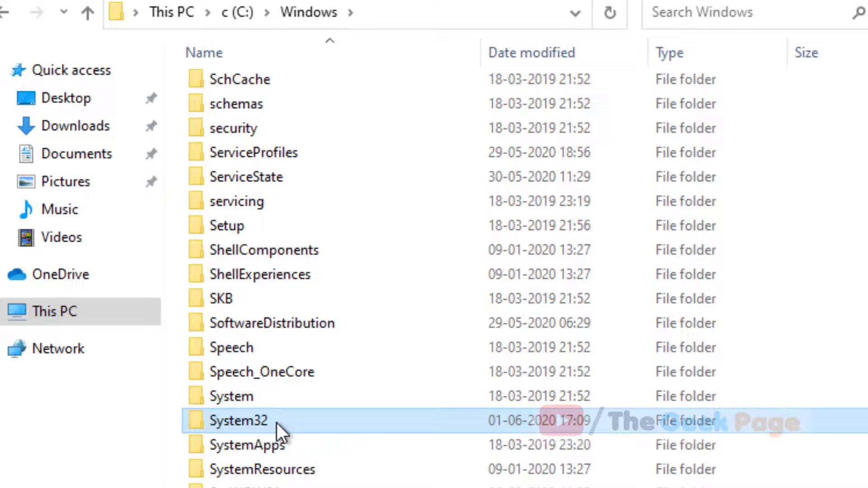
{"action": "double_click", "coordinate": [277, 422]}
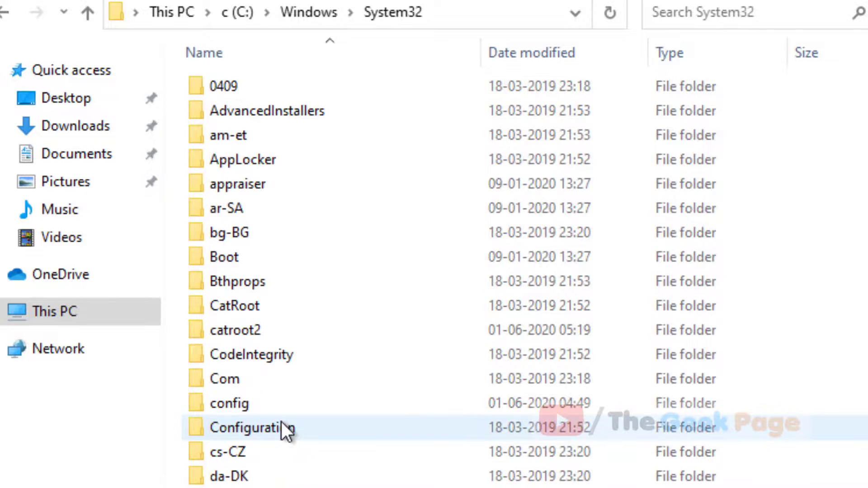
{"action": "left_click", "coordinate": [264, 267]}
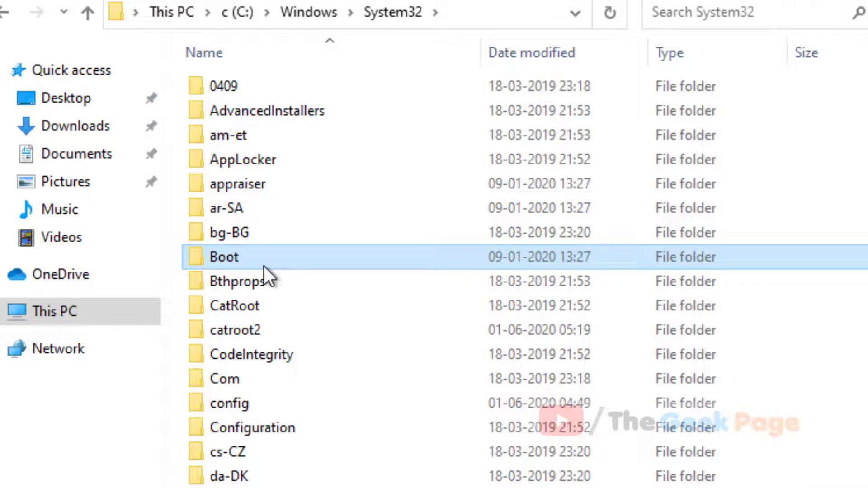
{"action": "type", "text": "inetsrv"}
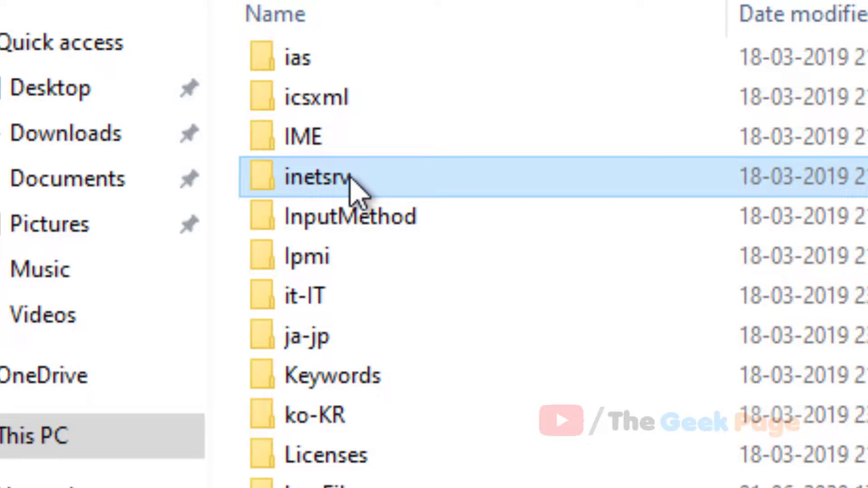
Step: Append '.old' to the inetsrv folder name, making it inetsrv.old
{"action": "right_click", "coordinate": [351, 177]}
{"action": "key", "text": "m"}
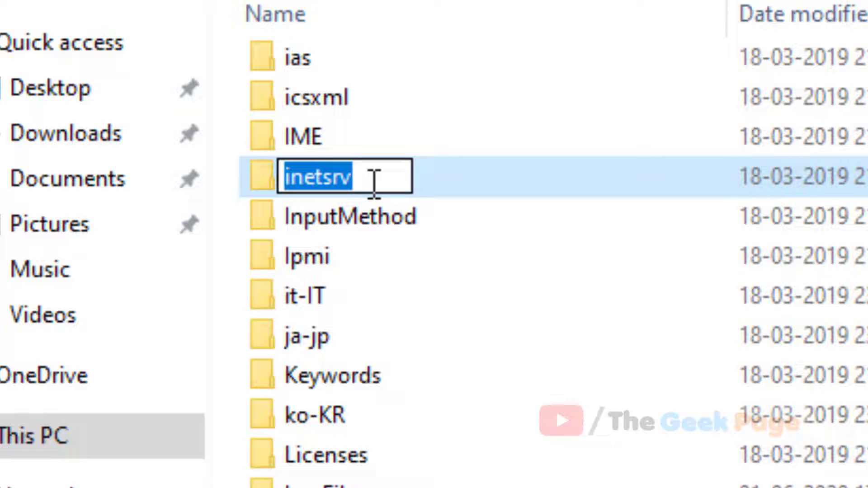
{"action": "left_click", "coordinate": [374, 177]}
{"action": "type", "text": ".ol"}
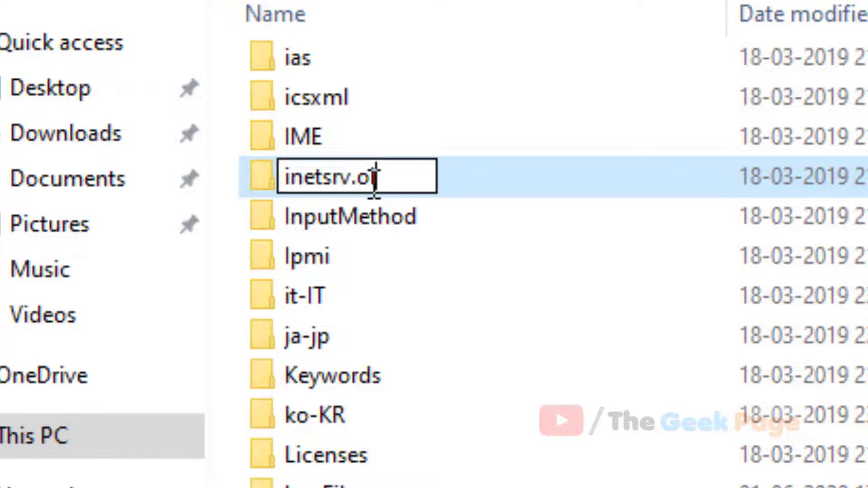
{"action": "type", "text": "d"}
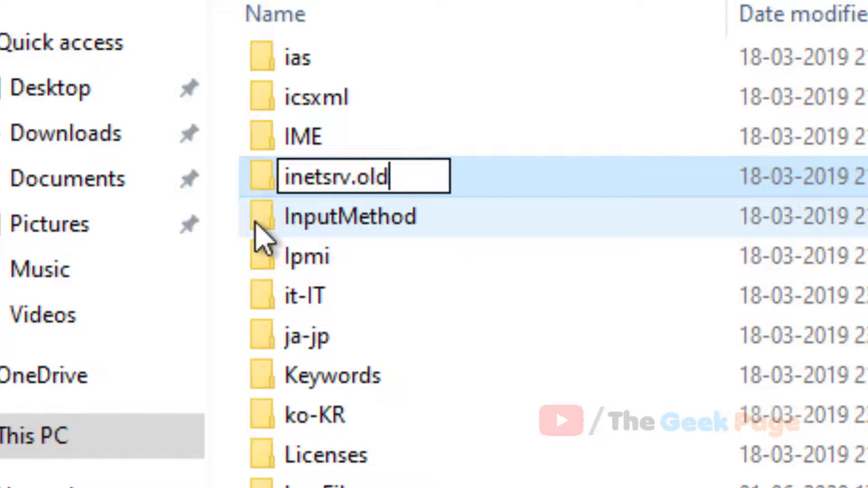
{"action": "left_click", "coordinate": [447, 113]}
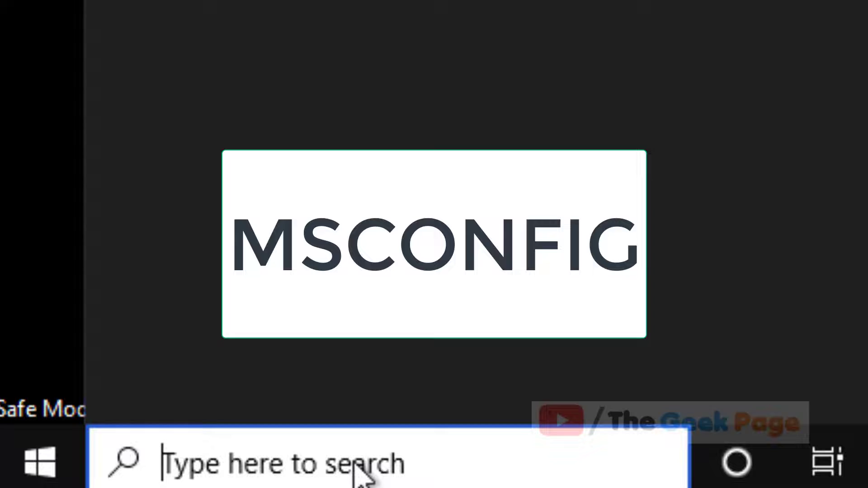
Step: Open System Configuration via msconfig, uncheck Safe boot, then Apply and OK
{"action": "type", "text": "ms"}
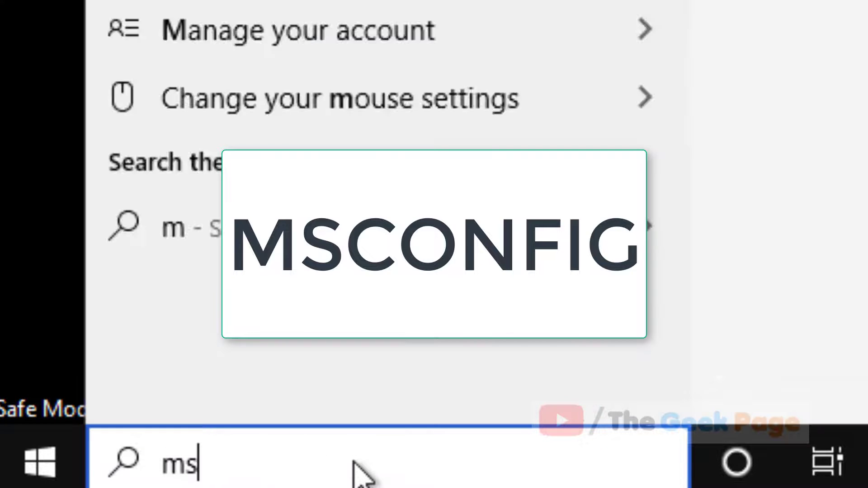
{"action": "type", "text": "config"}
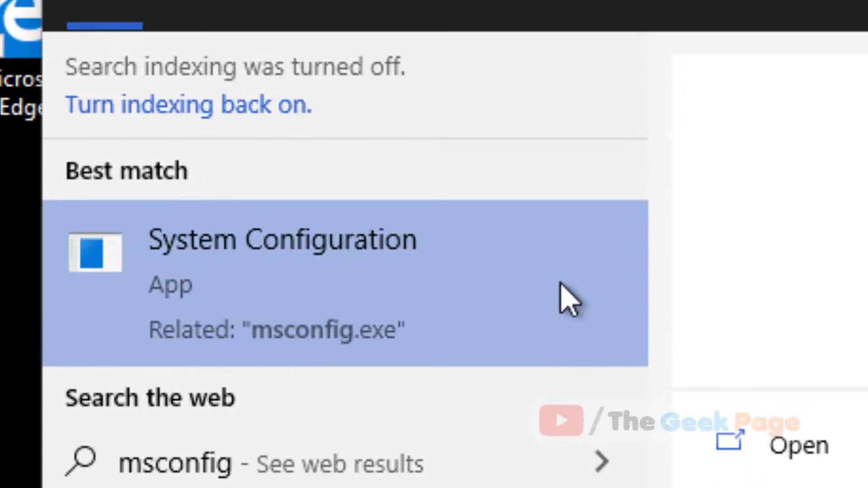
{"action": "left_click", "coordinate": [563, 293]}
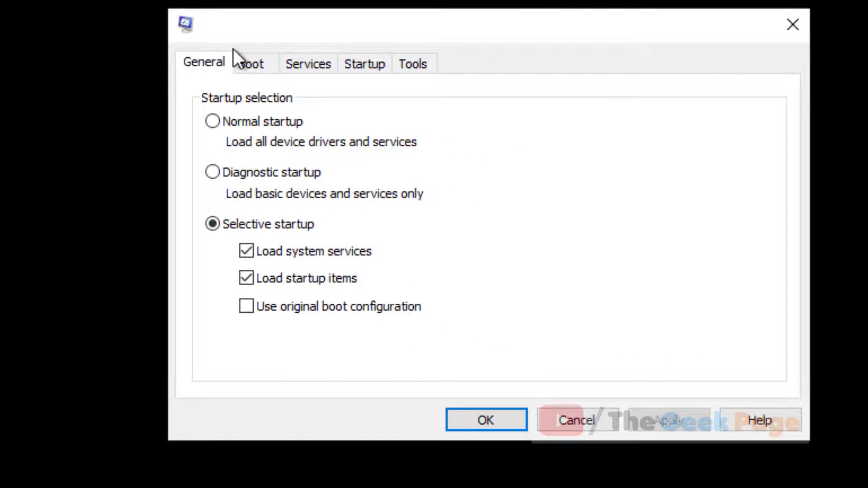
{"action": "left_click", "coordinate": [240, 59]}
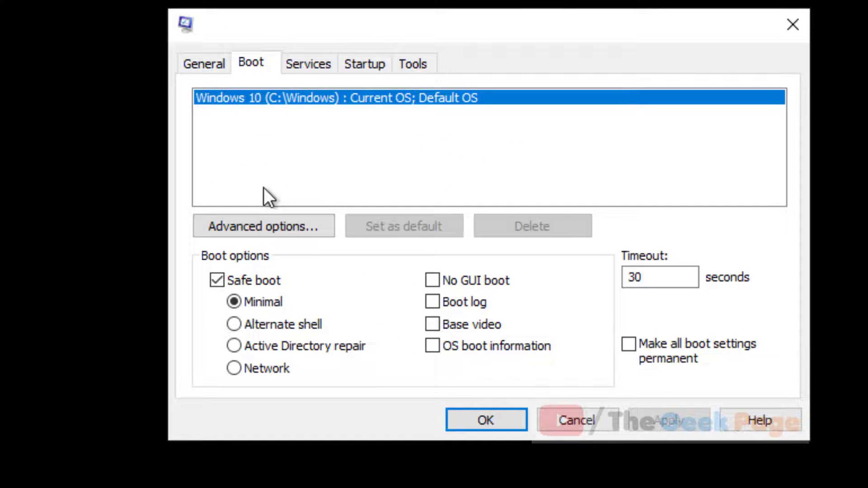
{"action": "left_click", "coordinate": [217, 280]}
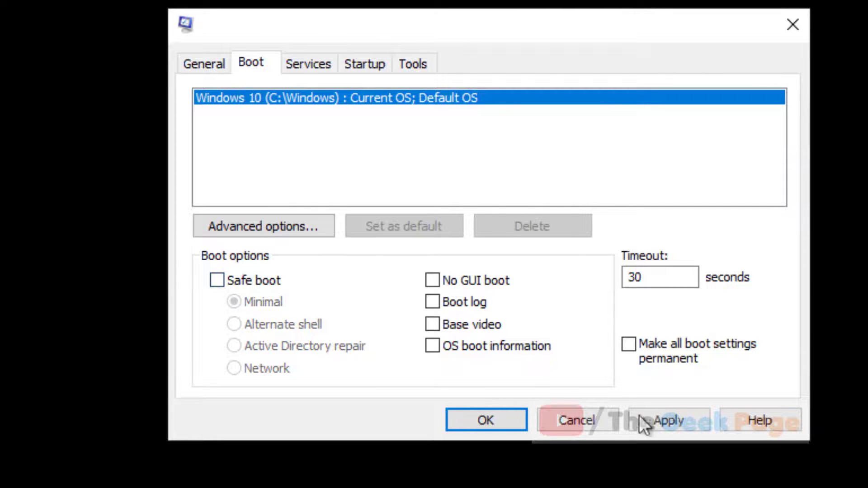
{"action": "left_click", "coordinate": [651, 424]}
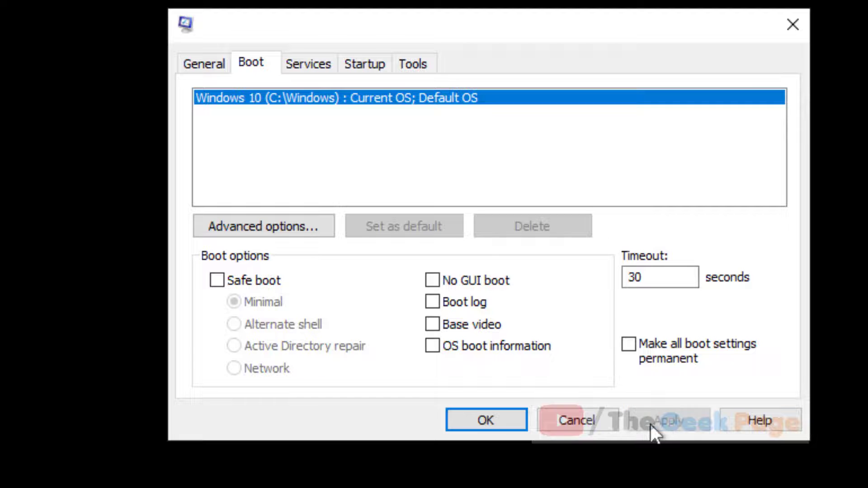
{"action": "left_click", "coordinate": [485, 421]}
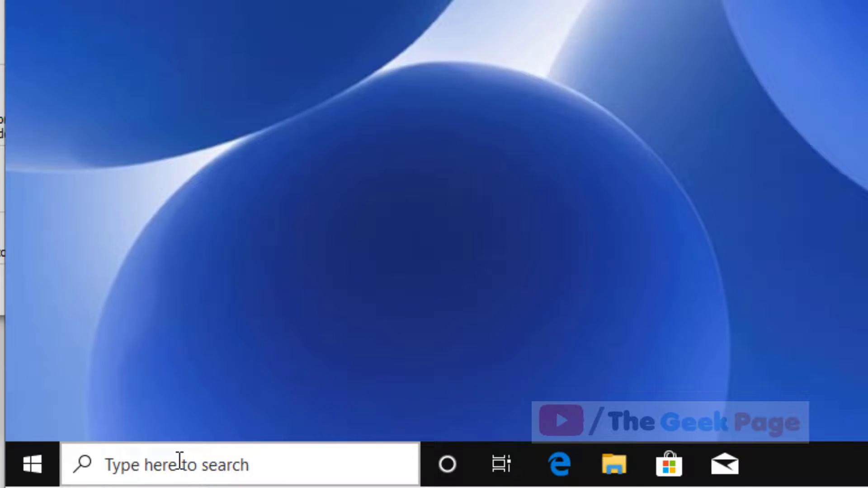
Step: Search 'turn windows feature on or off' and open the Windows Features dialog
{"action": "left_click", "coordinate": [183, 454]}
{"action": "type", "text": "turn windows feature o"}
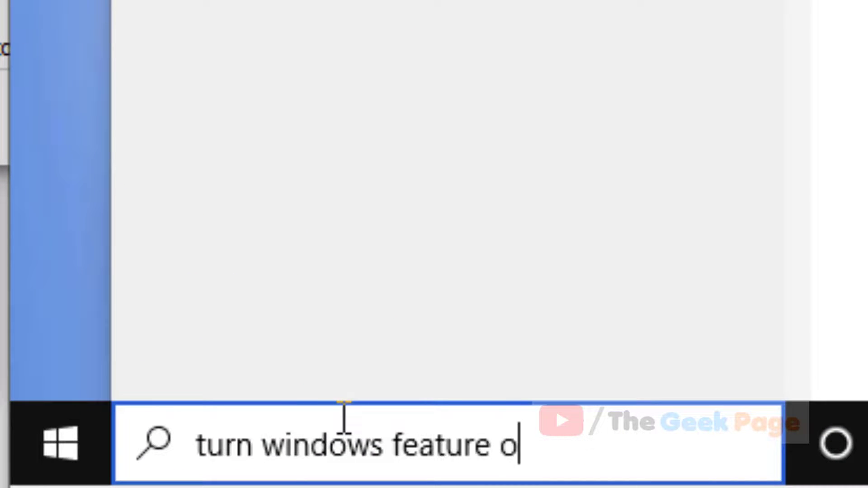
{"action": "type", "text": "n or off"}
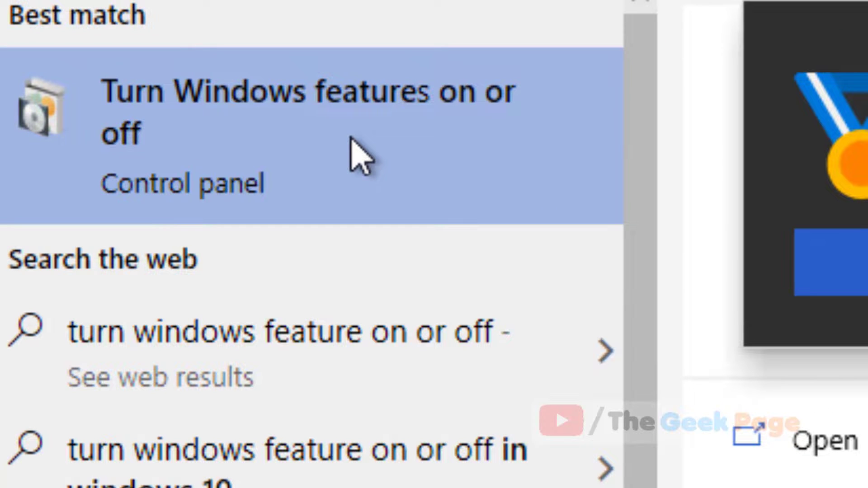
{"action": "left_click", "coordinate": [352, 140]}
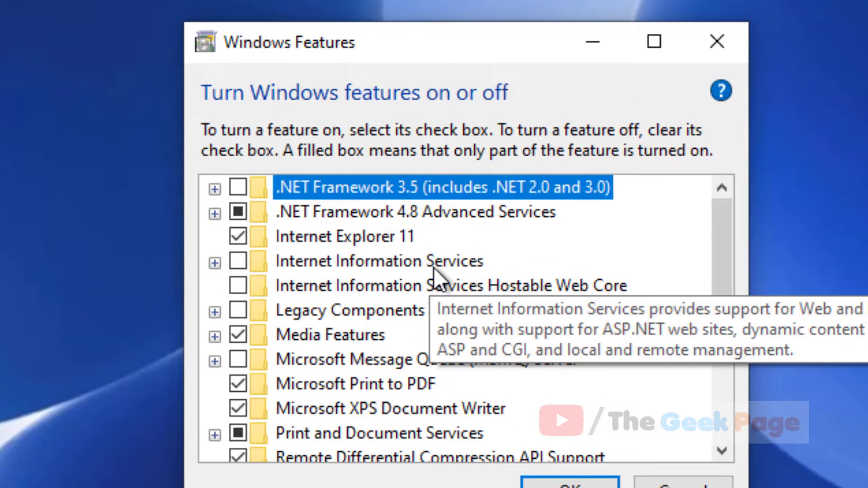
Step: Uncheck Internet Information Services and expand it to show FTP, Web Management and WWW cleared
{"action": "left_click", "coordinate": [433, 267]}
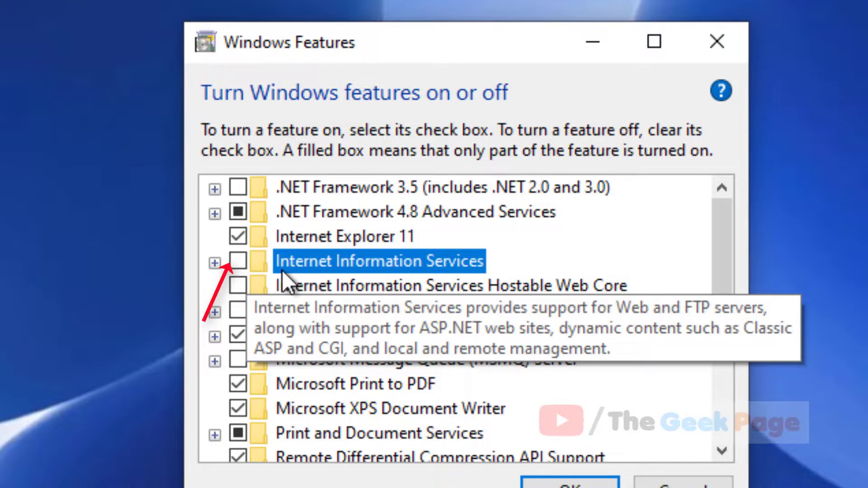
{"action": "left_click", "coordinate": [238, 266]}
{"action": "left_click", "coordinate": [212, 263]}
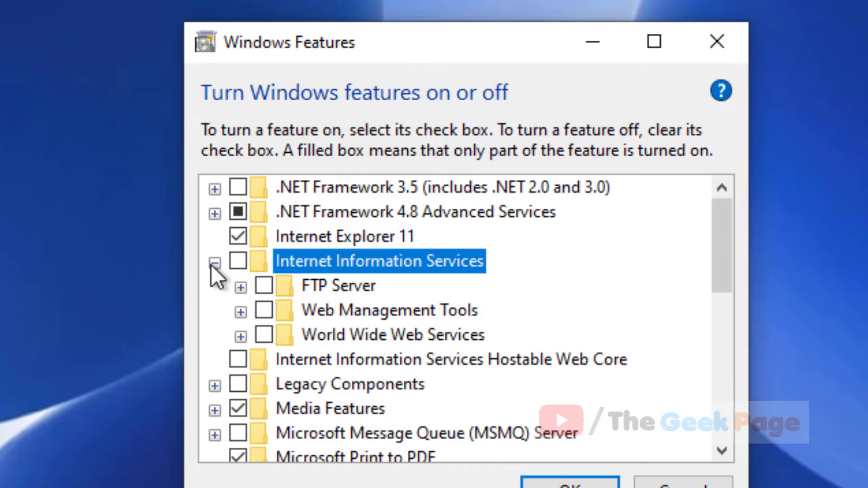